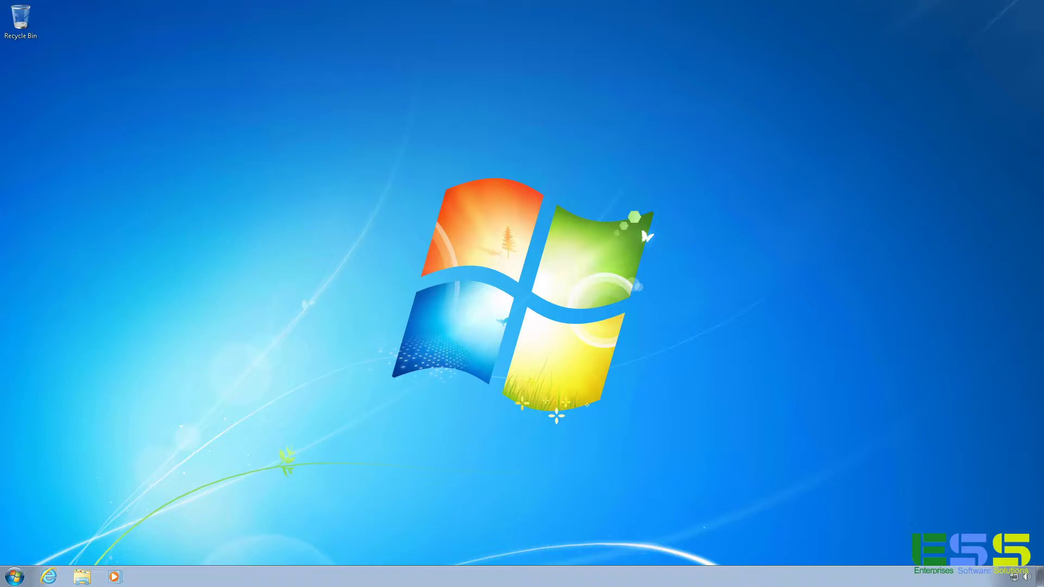
# Open Control Panel, switch it to Small icons view, and open Windows Update
pyautogui.click(15, 578)
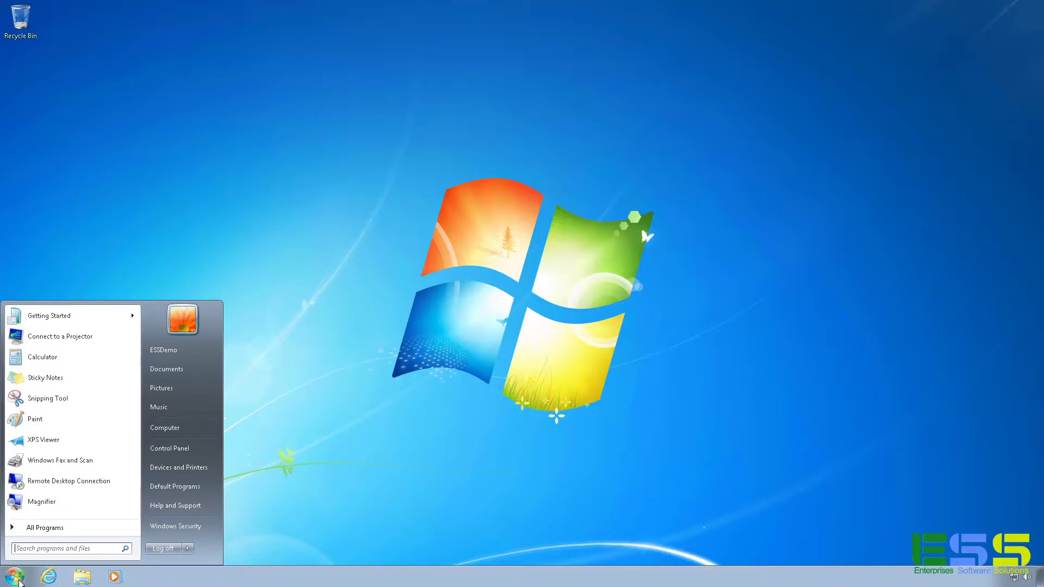
pyautogui.click(186, 448)
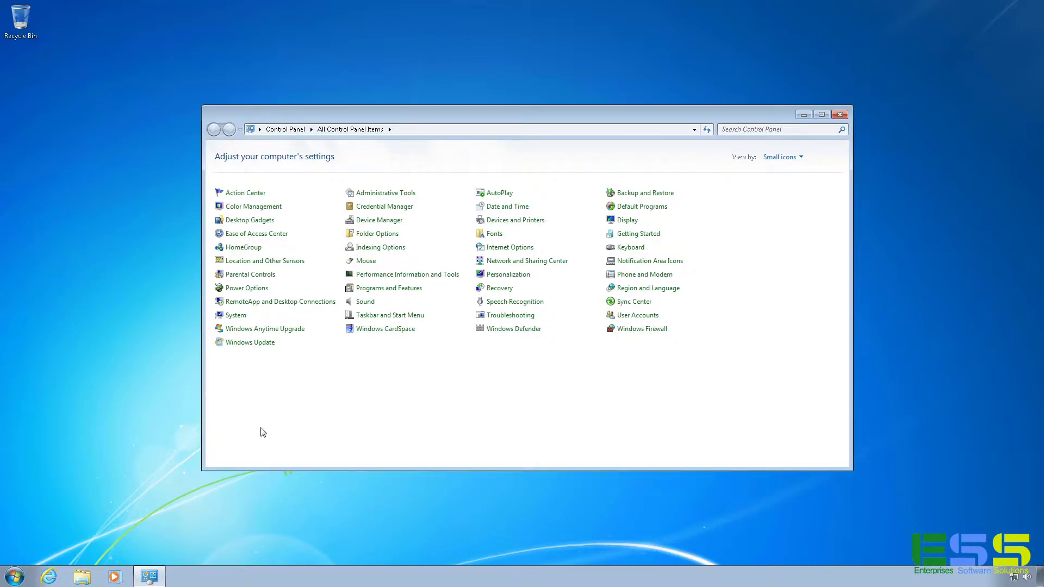
pyautogui.click(793, 158)
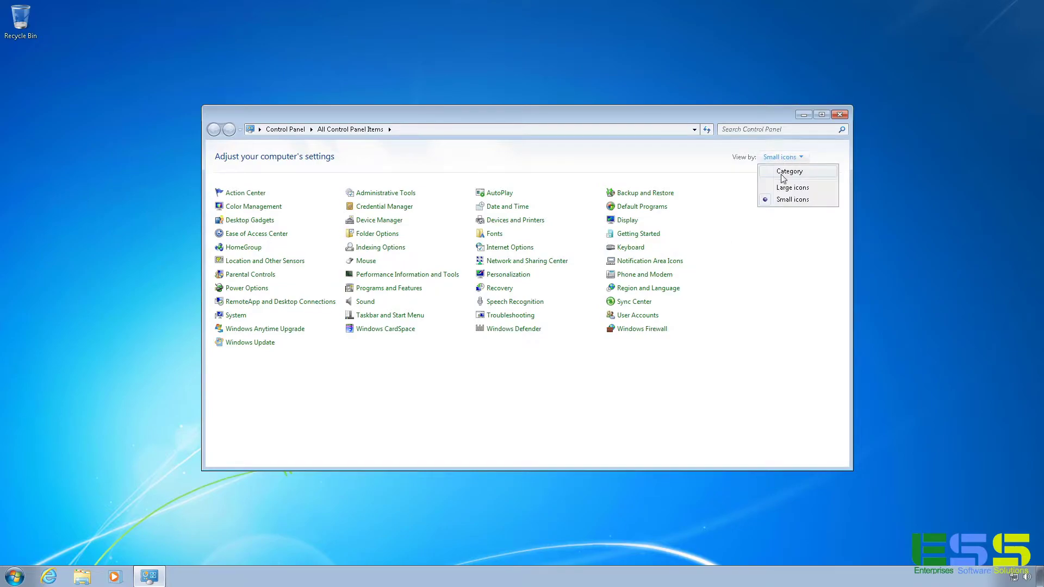
pyautogui.click(789, 172)
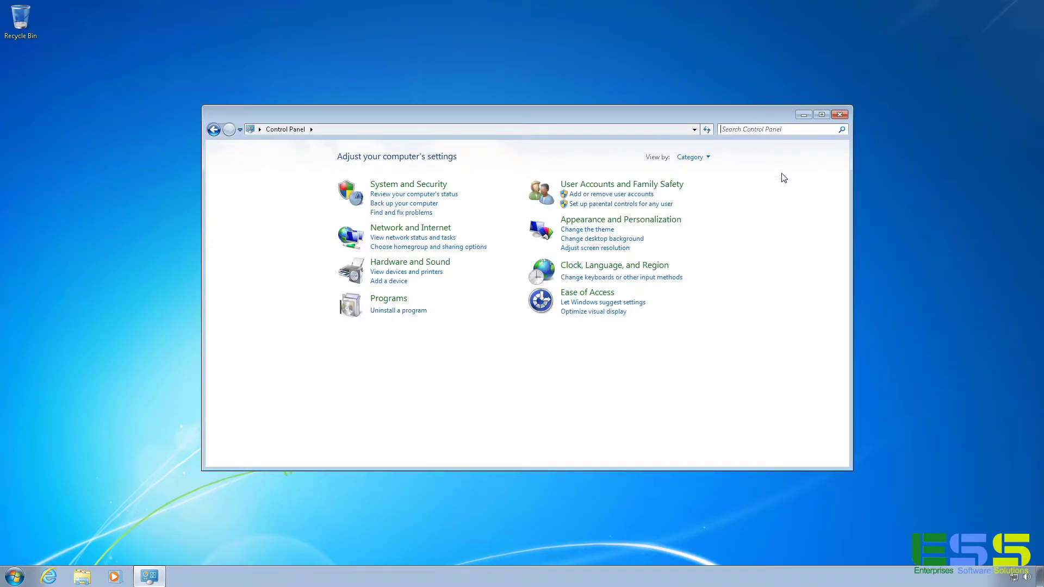
pyautogui.click(704, 158)
pyautogui.click(706, 199)
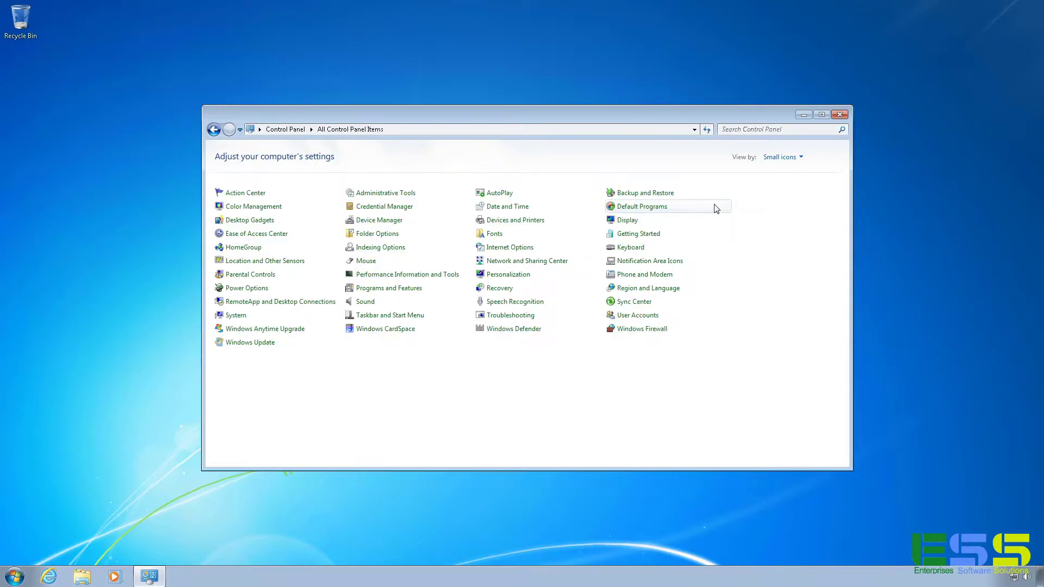
pyautogui.click(252, 349)
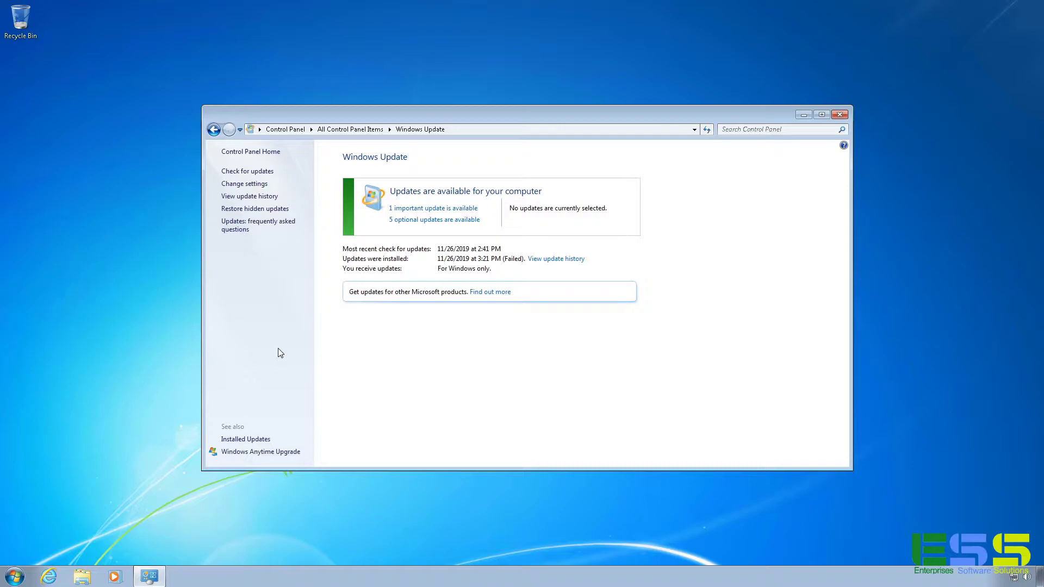
# Close Windows Update and open Internet Explorer maximized, dismissing the tabs notice
pyautogui.click(840, 115)
pyautogui.click(47, 581)
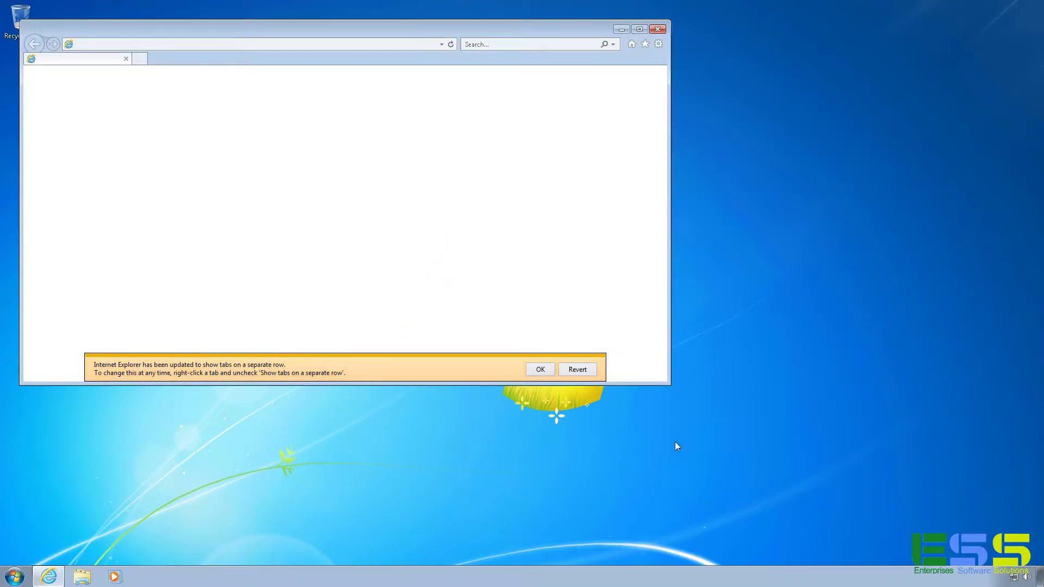
pyautogui.click(538, 370)
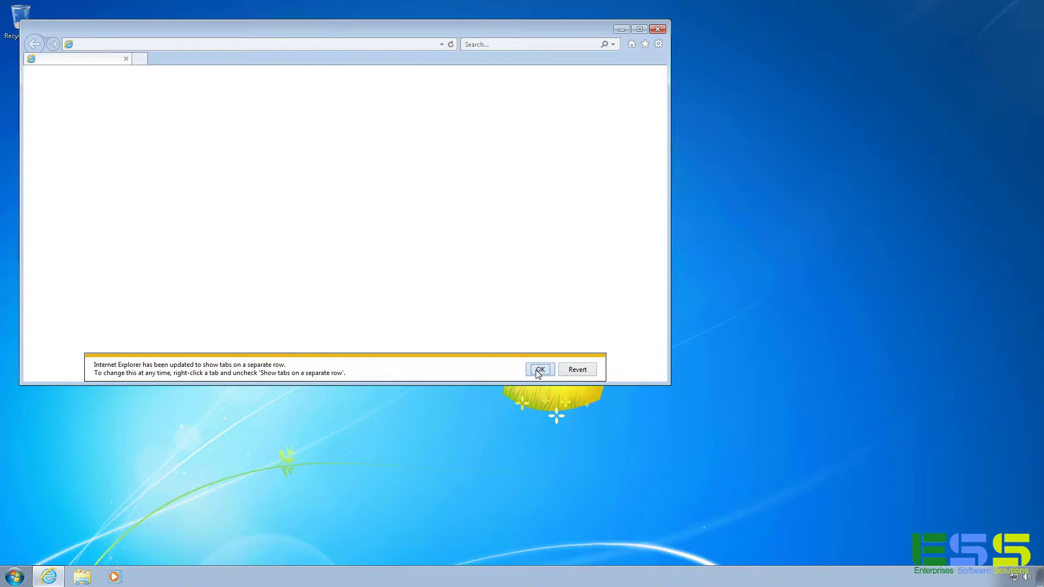
pyautogui.click(639, 29)
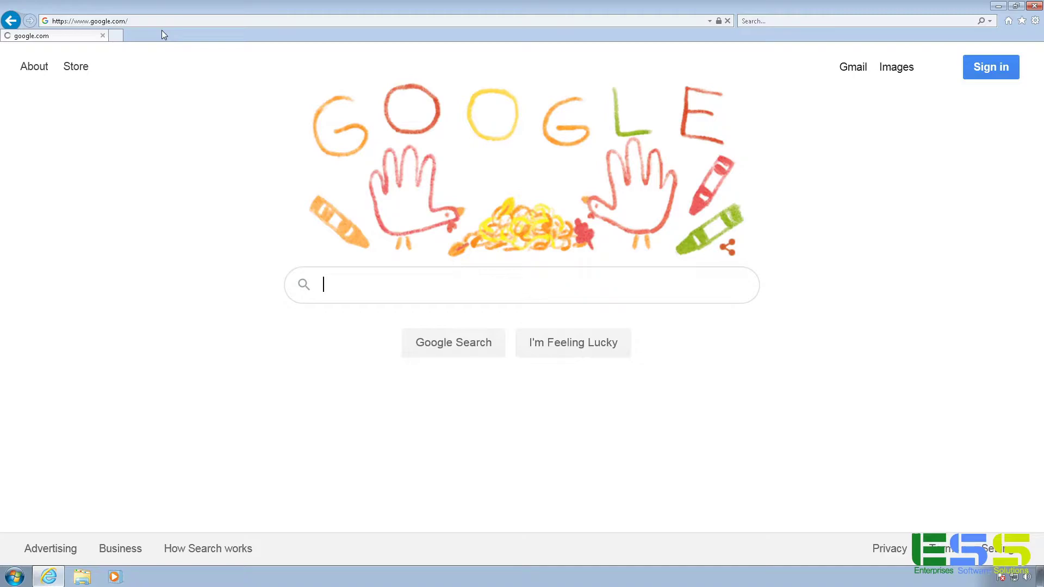
# Search Google for 'windows 10 media creation tool'
pyautogui.click(369, 282)
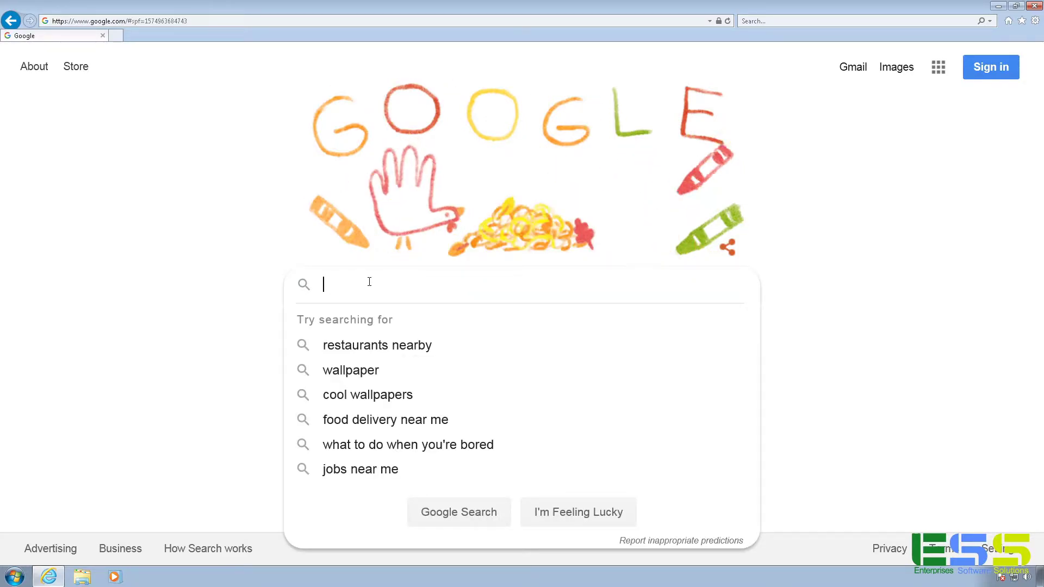
pyautogui.write('windows 10 media creation tool')
pyautogui.press('Return')
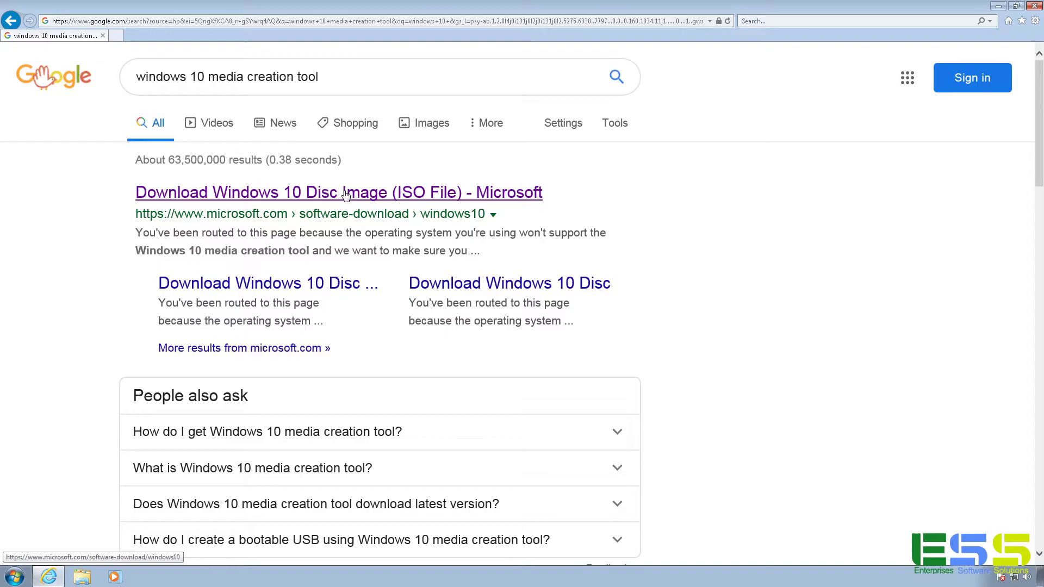
# Open the 'Download Windows 10 Disc Image' result and expand 'Using the tool to upgrade this PC'
pyautogui.click(346, 194)
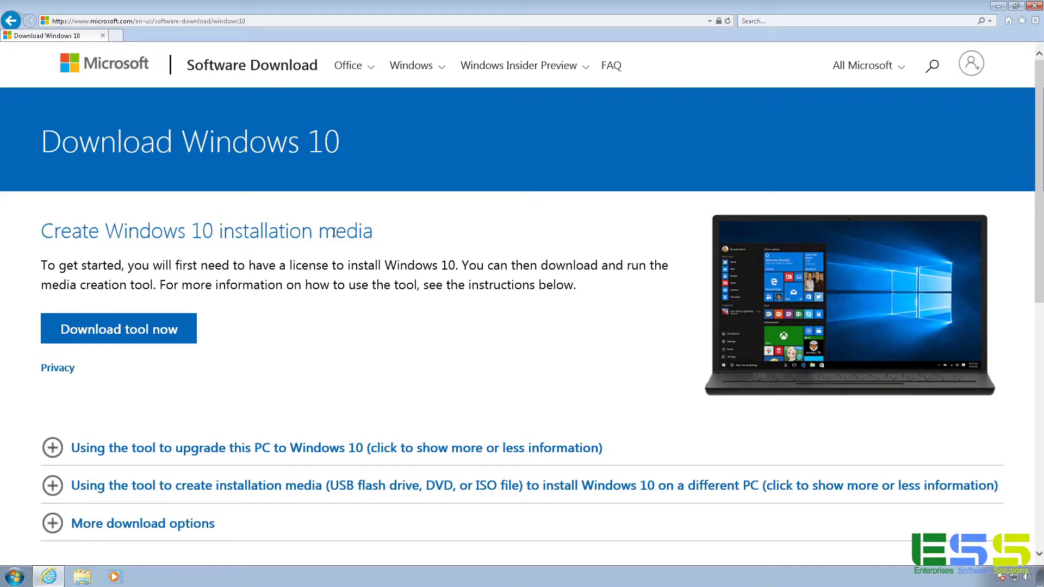
pyautogui.scroll(-3, 334, 234)
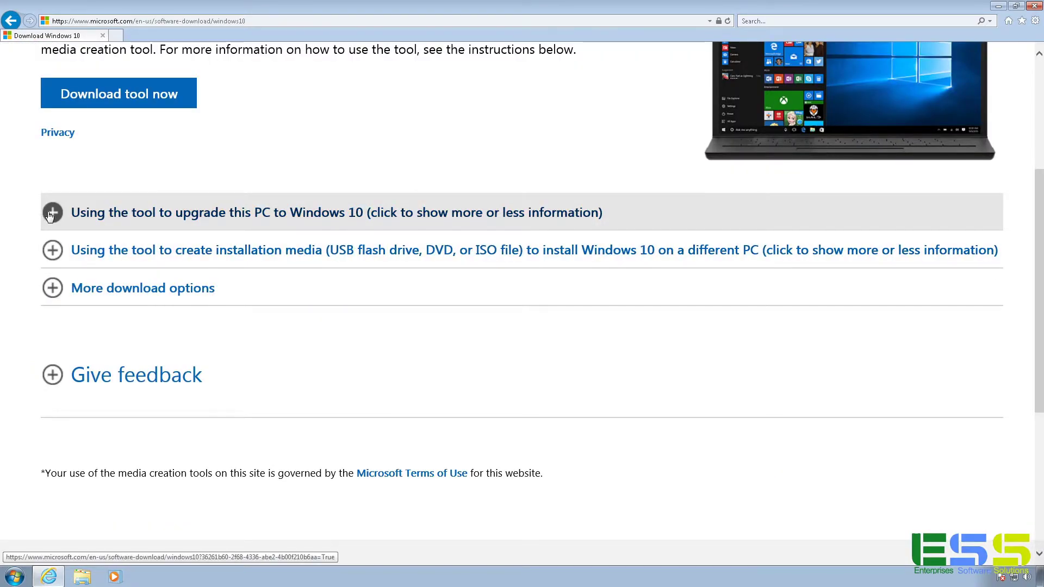
pyautogui.click(50, 216)
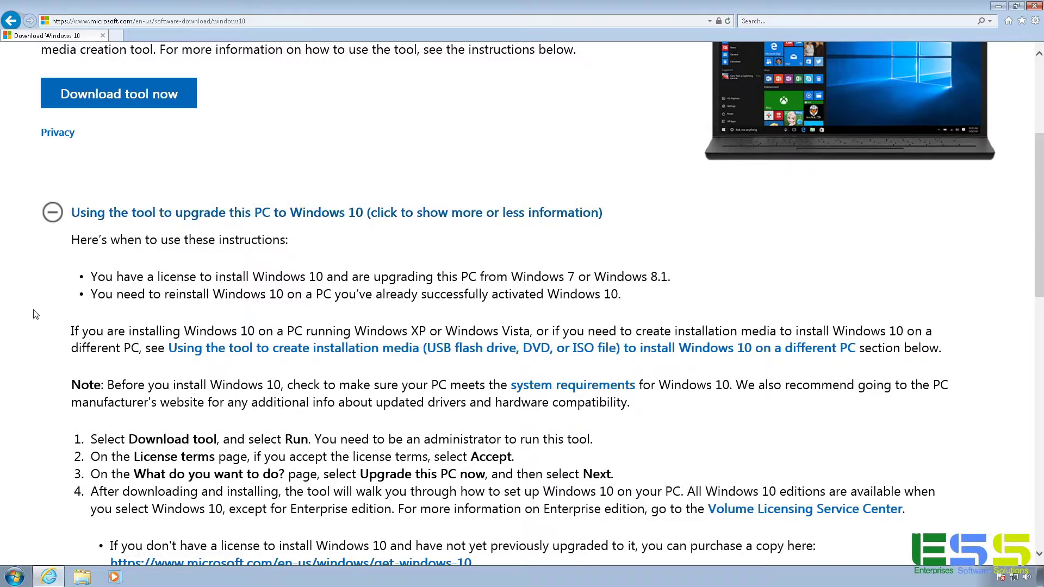
pyautogui.scroll(-2, 36, 314)
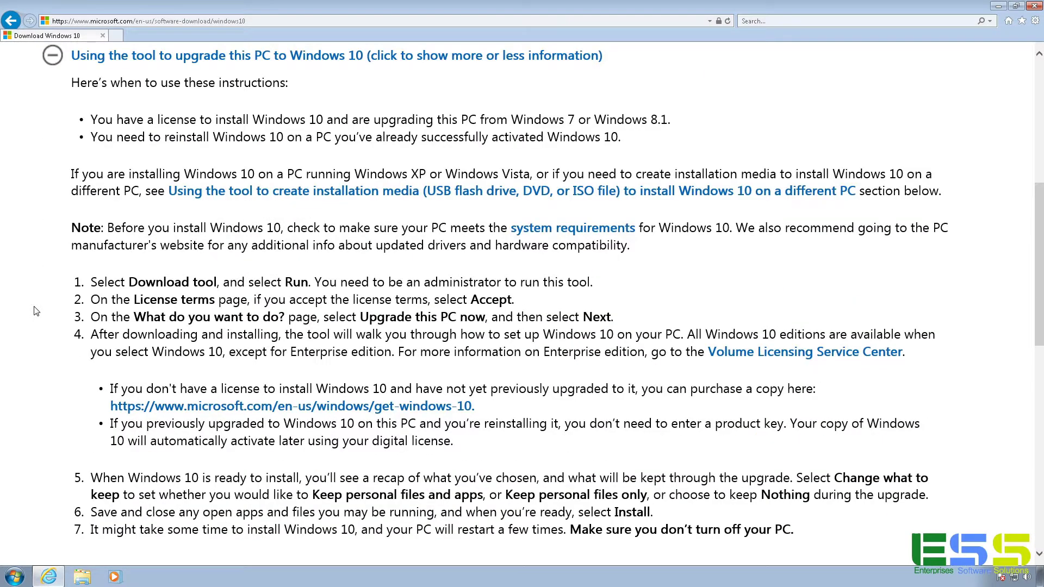
pyautogui.scroll(3, 118, 210)
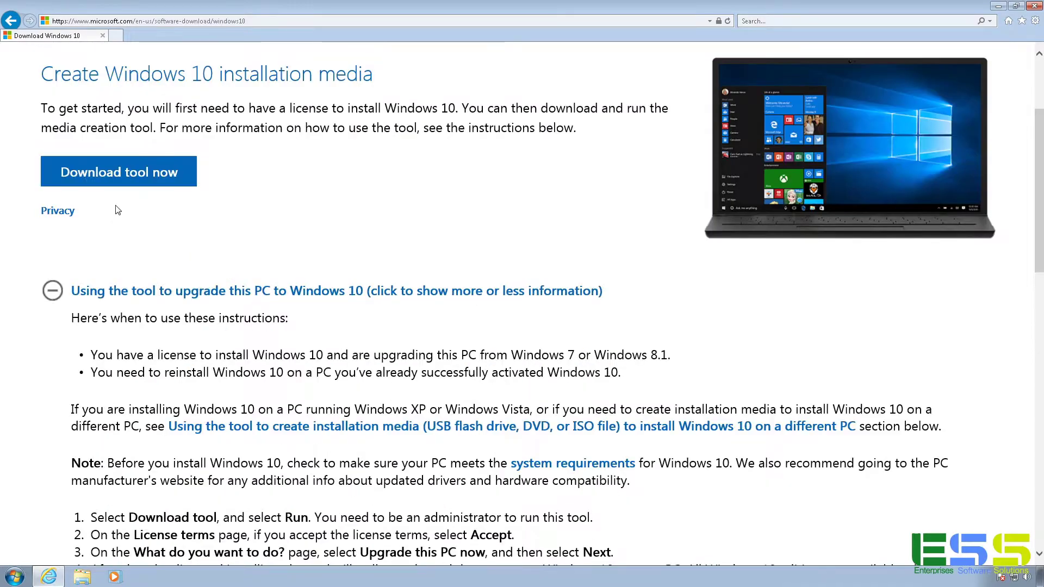
# Download MediaCreationTool1909.exe, run it, and approve the User Account Control prompt
pyautogui.click(129, 184)
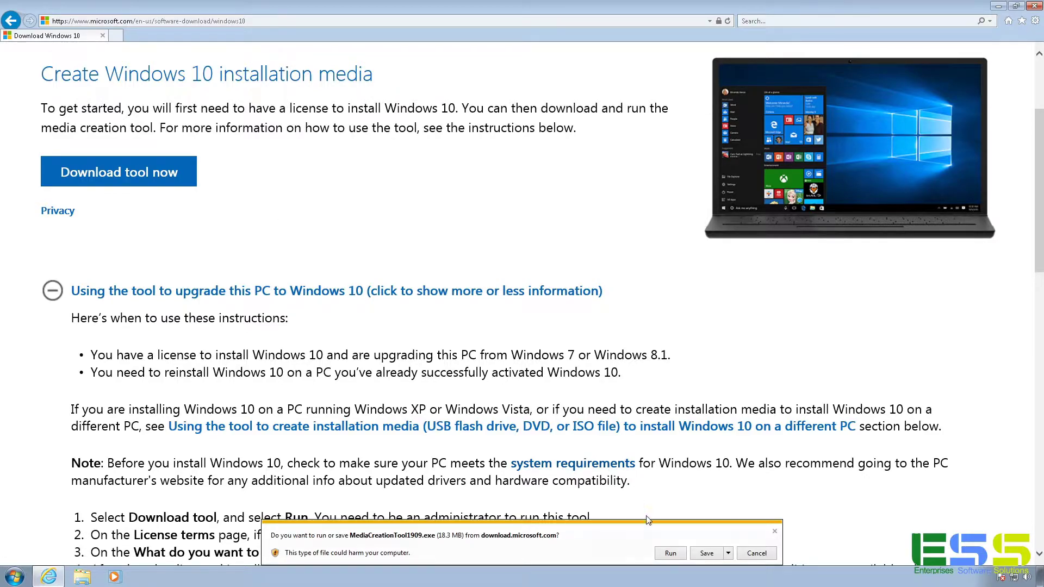
pyautogui.click(671, 559)
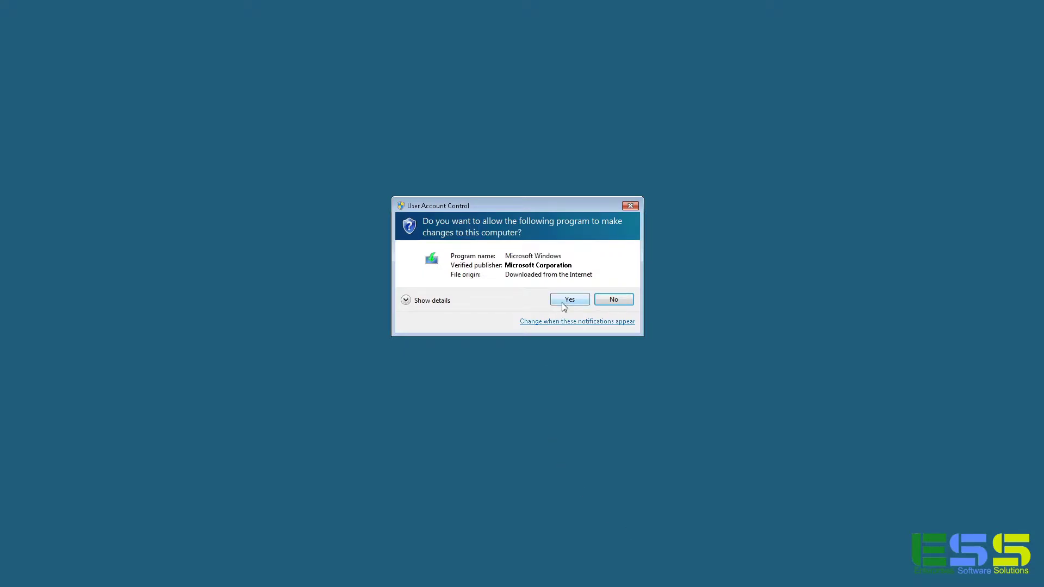
pyautogui.click(569, 300)
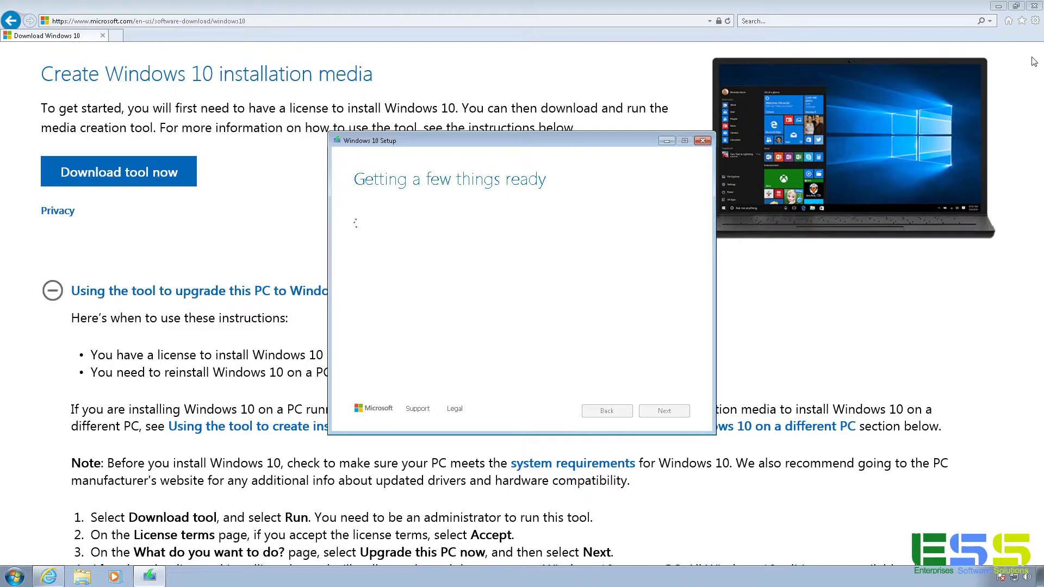
# Close Internet Explorer, leaving only the Windows 10 Setup window on the desktop
pyautogui.click(1035, 6)
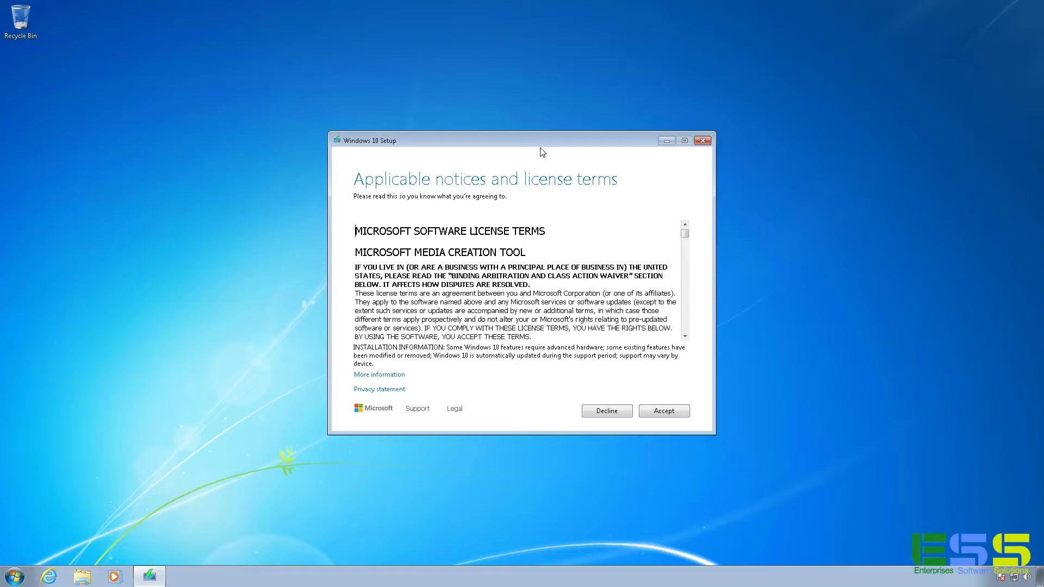
# Accept the Microsoft Media Creation Tool licence terms
pyautogui.click(664, 411)
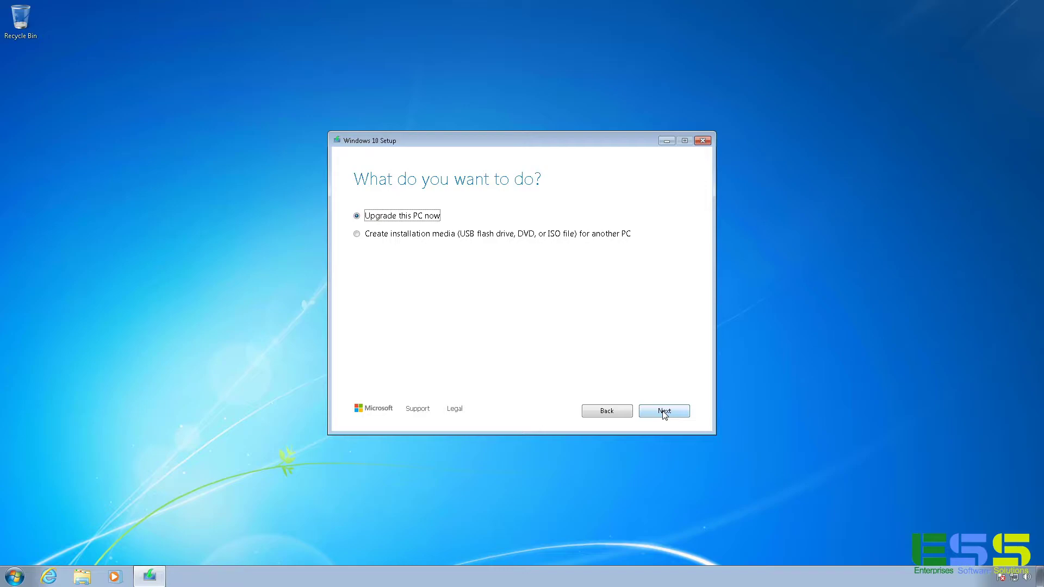
# Continue with 'Upgrade this PC now' and let Windows 10 download
pyautogui.click(664, 411)
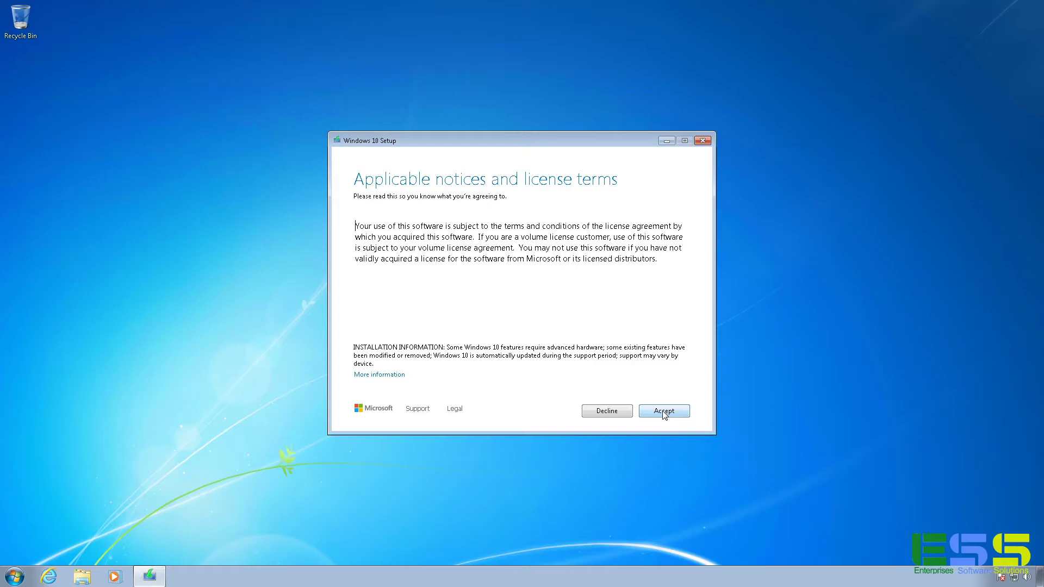
# Accept the Windows 10 notices and licence terms
pyautogui.click(664, 413)
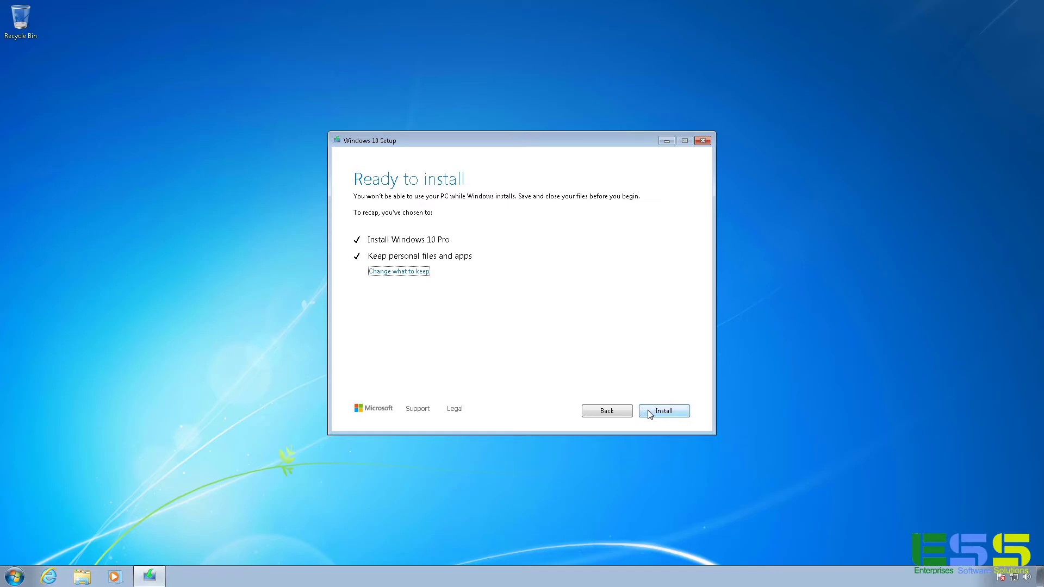
pyautogui.click(15, 577)
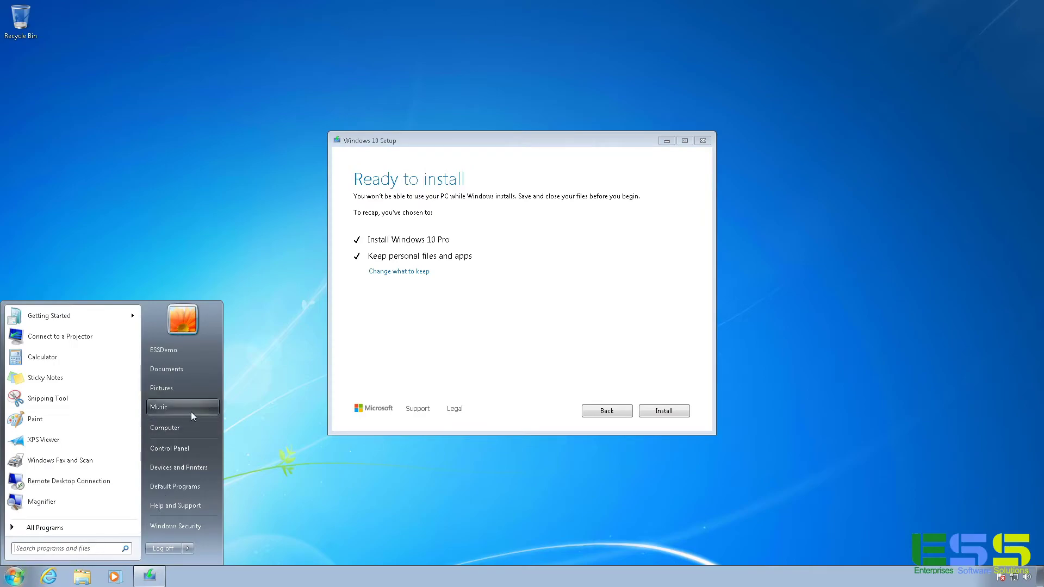
pyautogui.rightClick(168, 430)
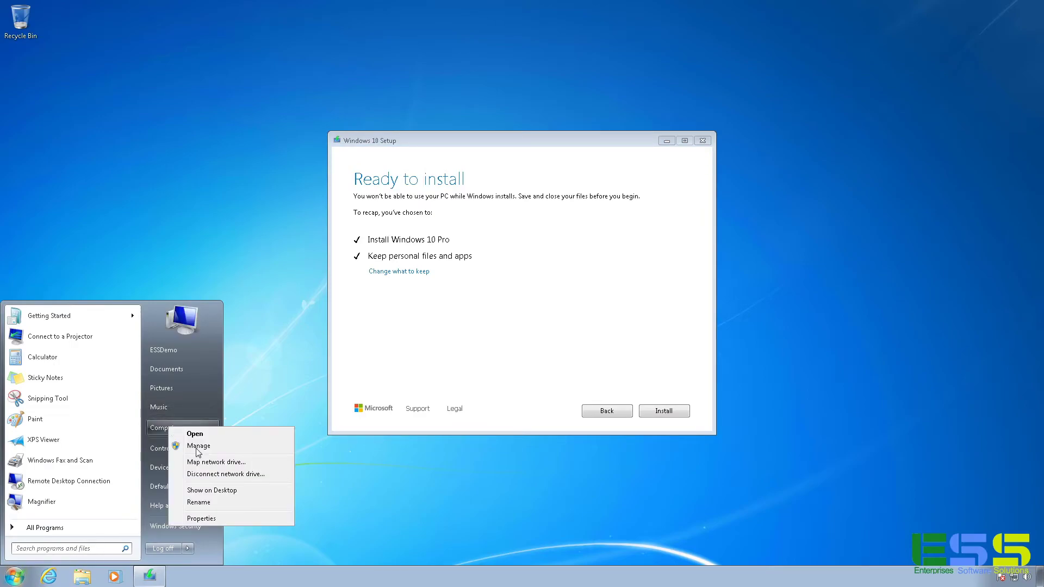
pyautogui.click(203, 519)
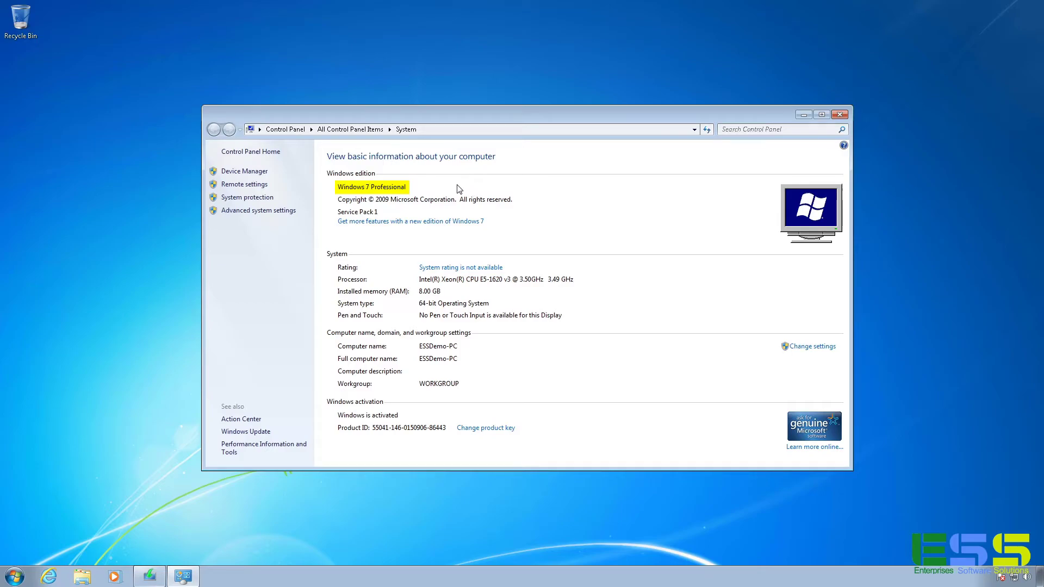
pyautogui.click(840, 116)
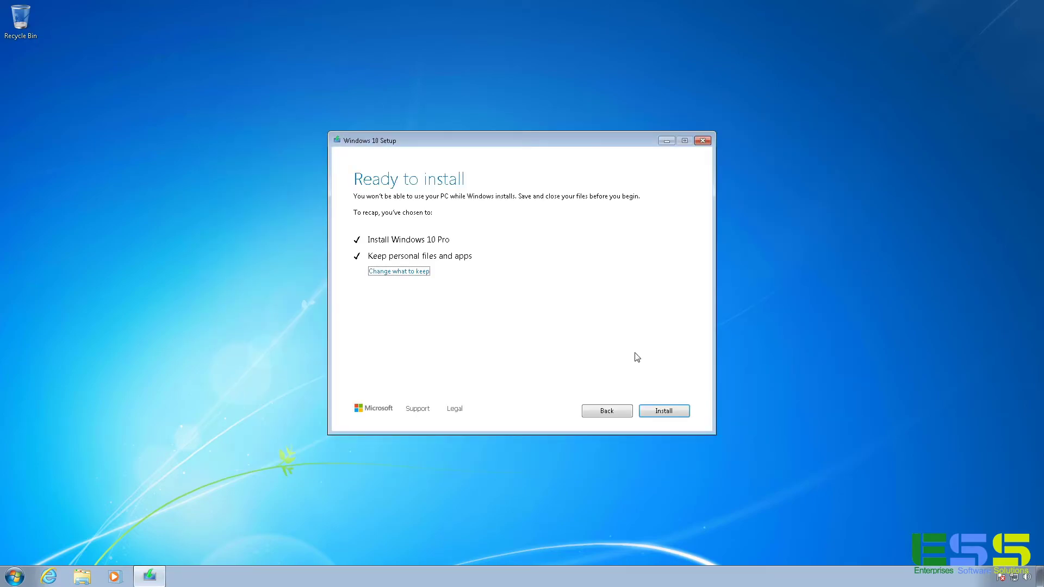
# Review what to keep and continue with 'Keep personal files and apps'
pyautogui.click(405, 275)
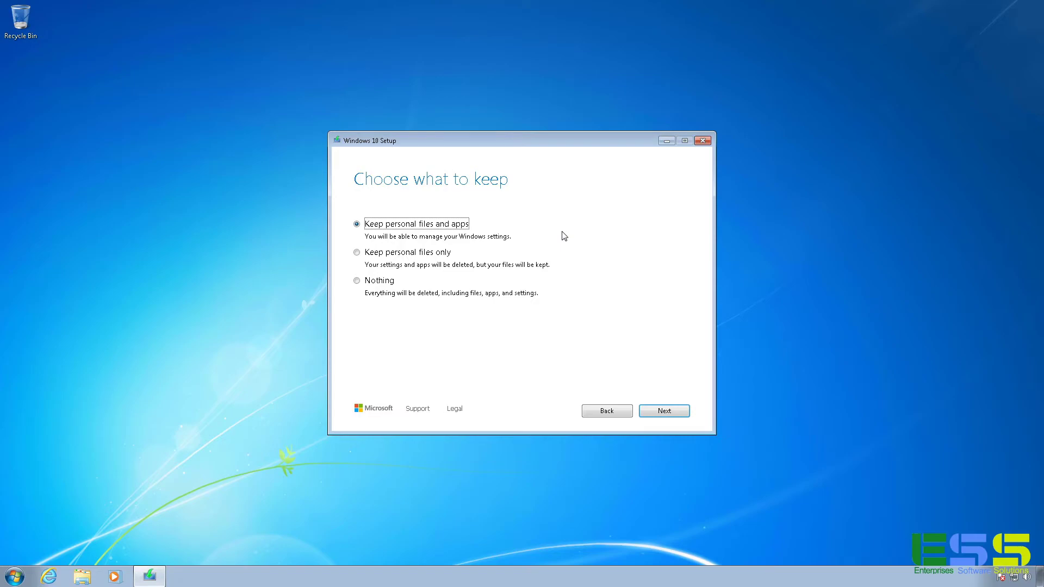
pyautogui.click(666, 413)
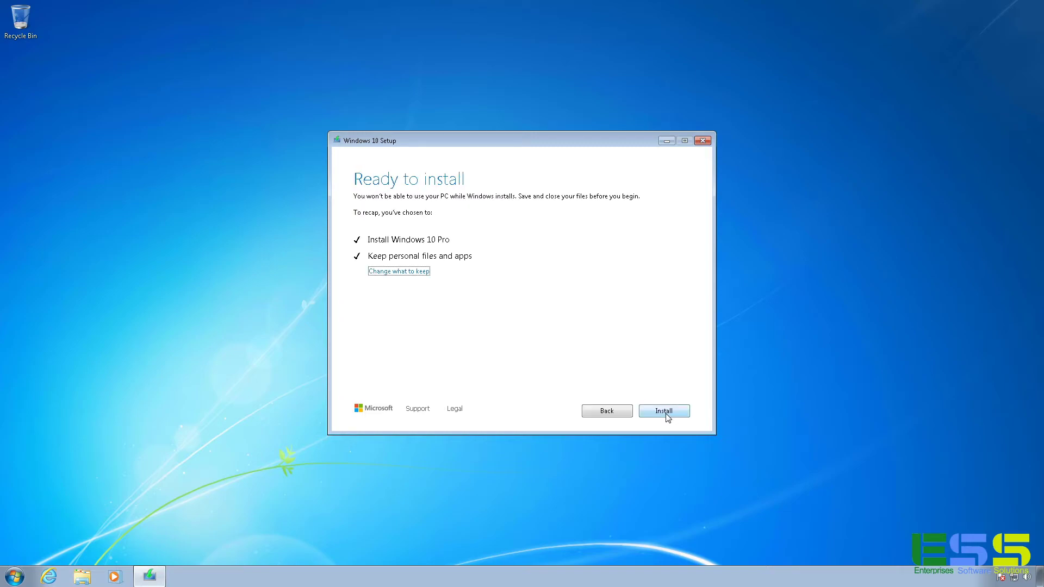
# Install Windows 10 Pro from the Ready to install page and wait through the upgrade
pyautogui.click(666, 413)
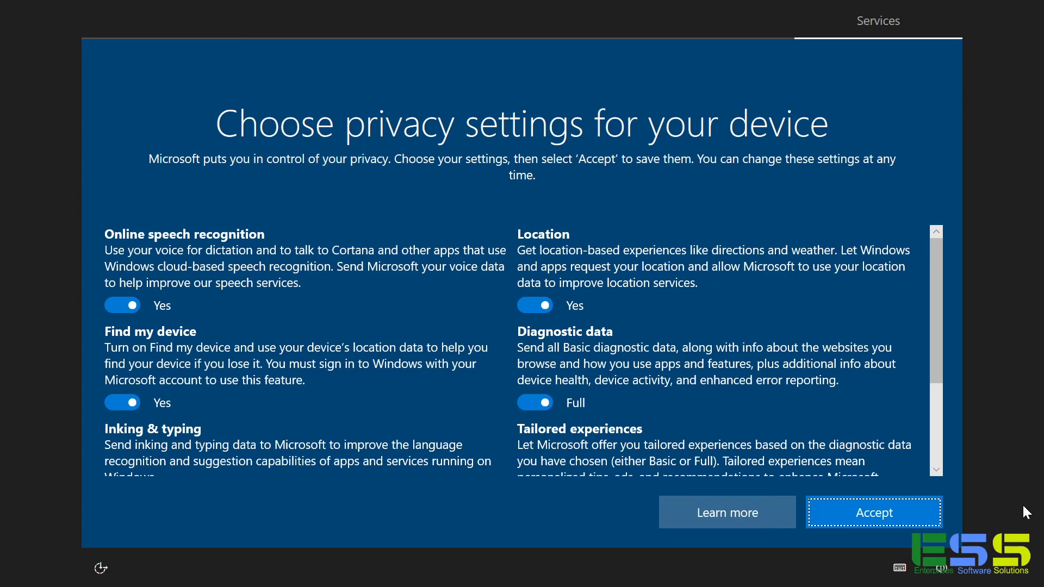
# Accept the default privacy settings to complete the Windows 10 upgrade
pyautogui.click(879, 517)
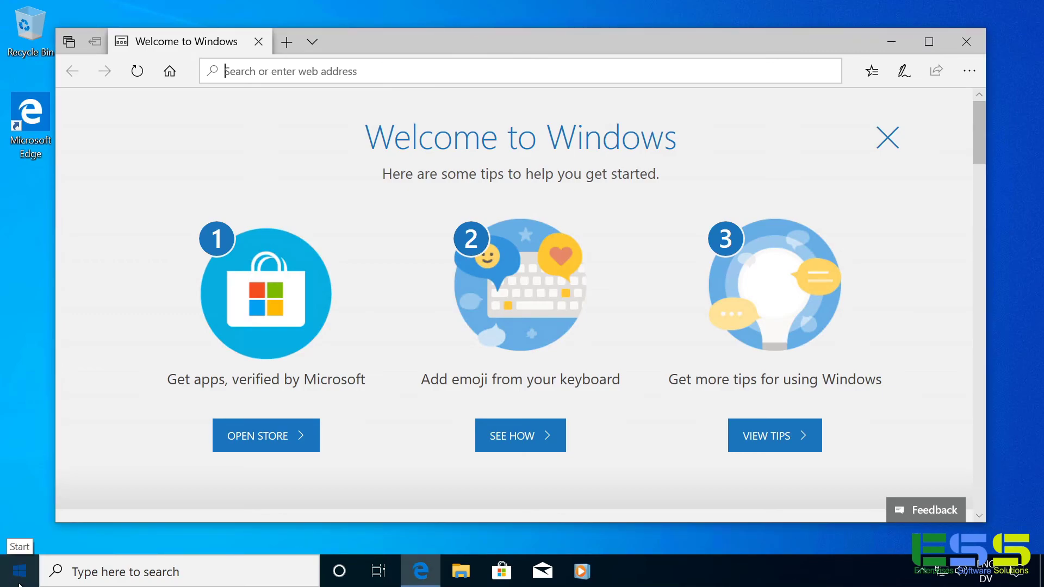
# Open Settings > Update & Security > Activation to confirm Windows 10 Pro has a digital license
pyautogui.click(19, 576)
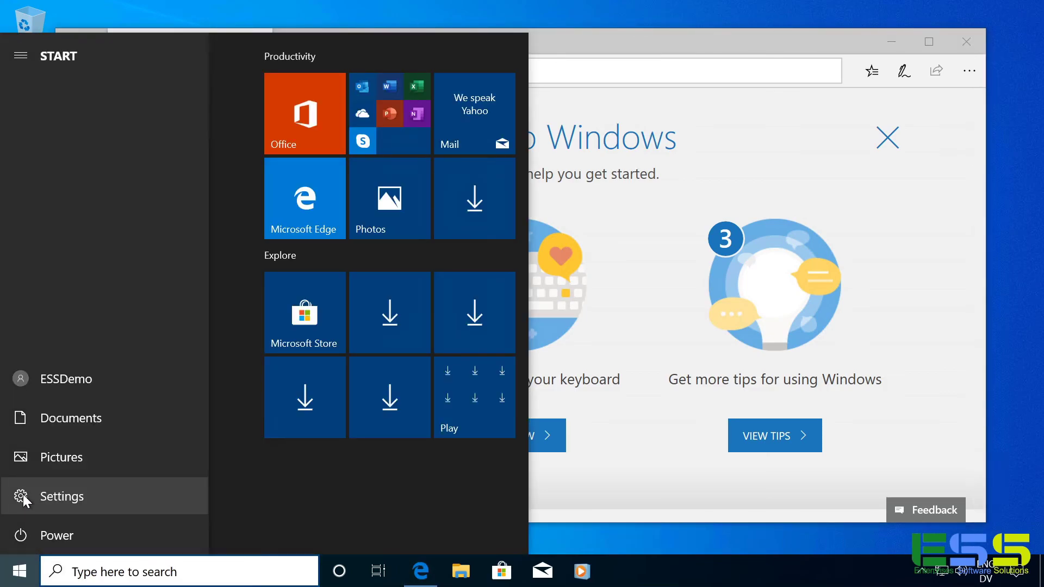
pyautogui.click(23, 494)
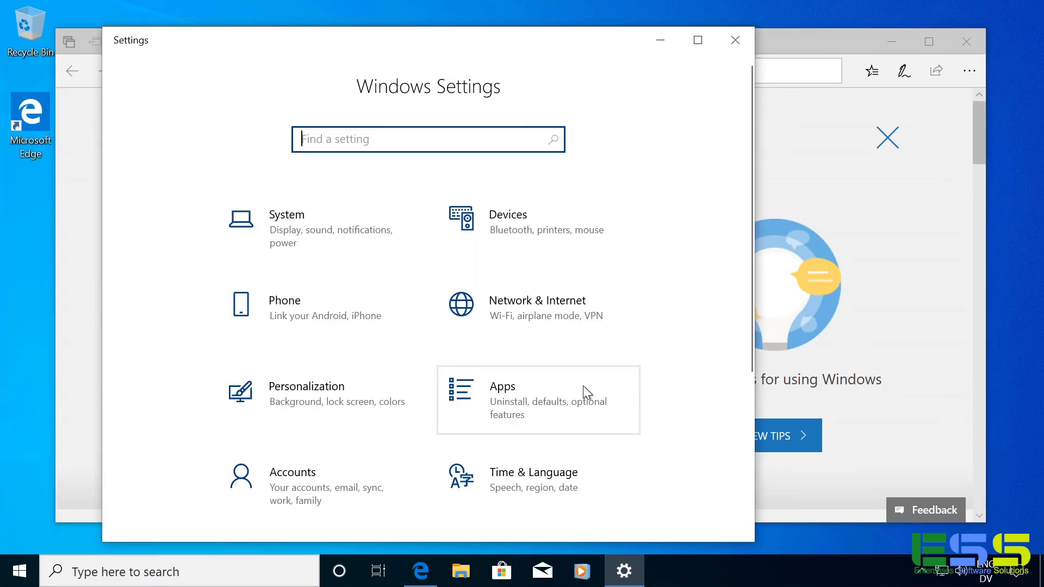
pyautogui.scroll(-3, 534, 492)
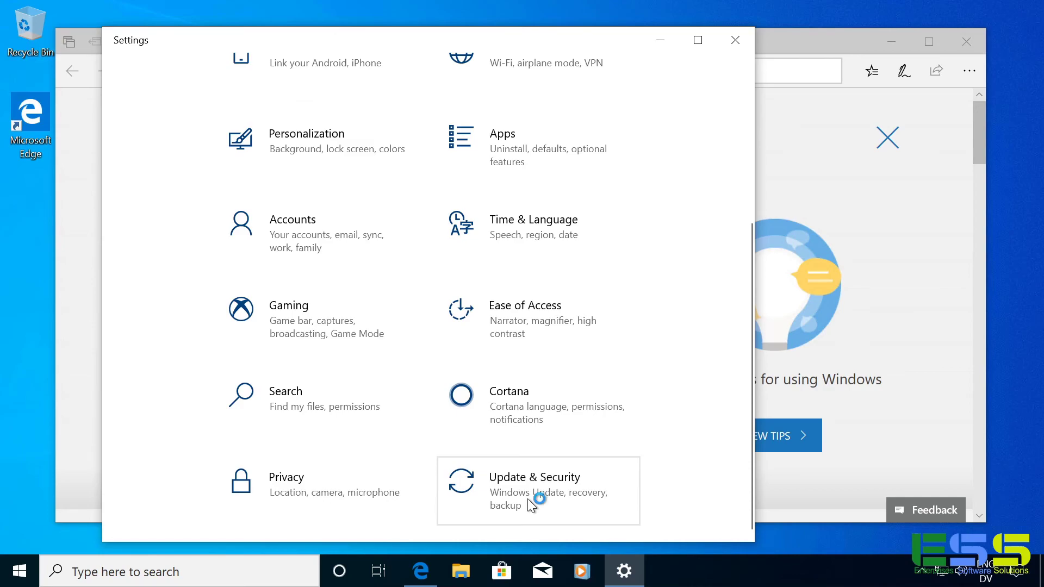
pyautogui.click(529, 501)
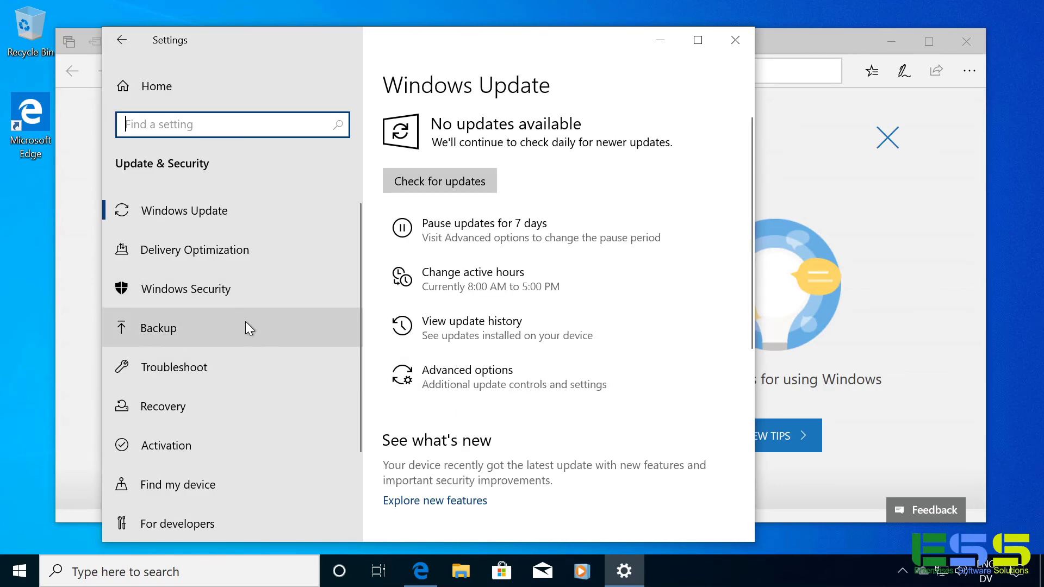
pyautogui.scroll(-2, 243, 325)
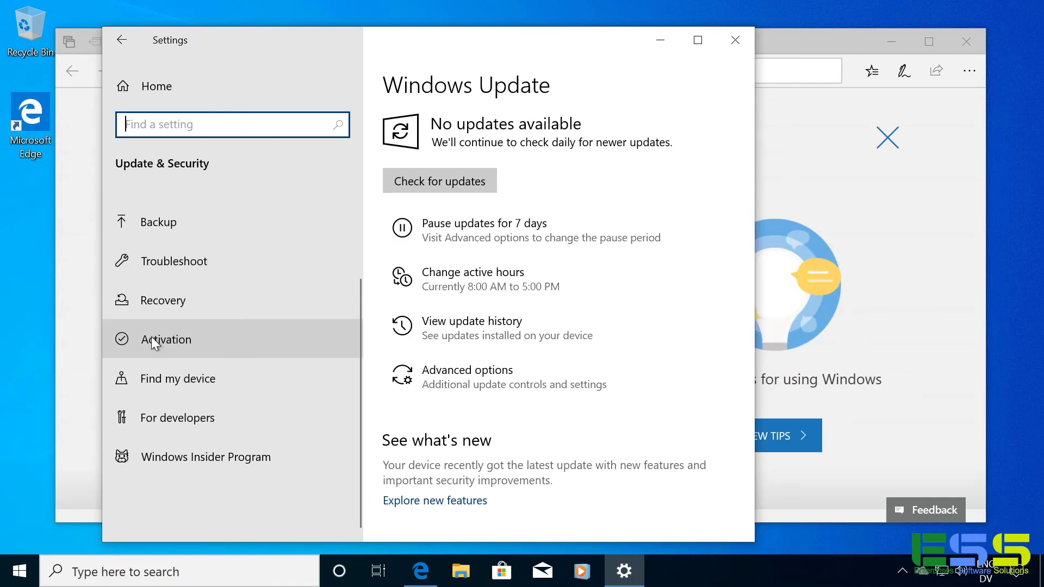
pyautogui.click(151, 337)
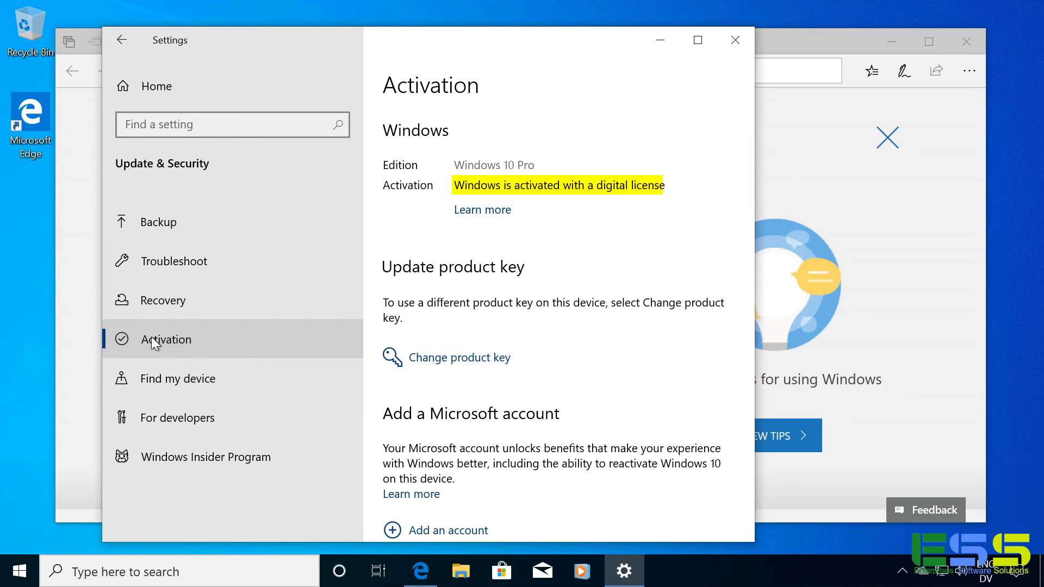
pyautogui.click(151, 338)
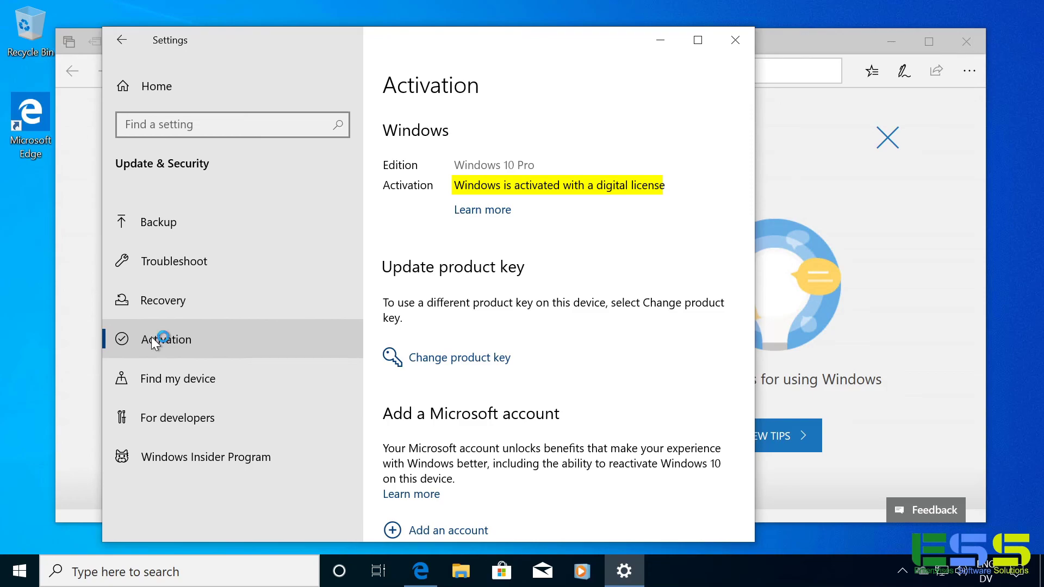